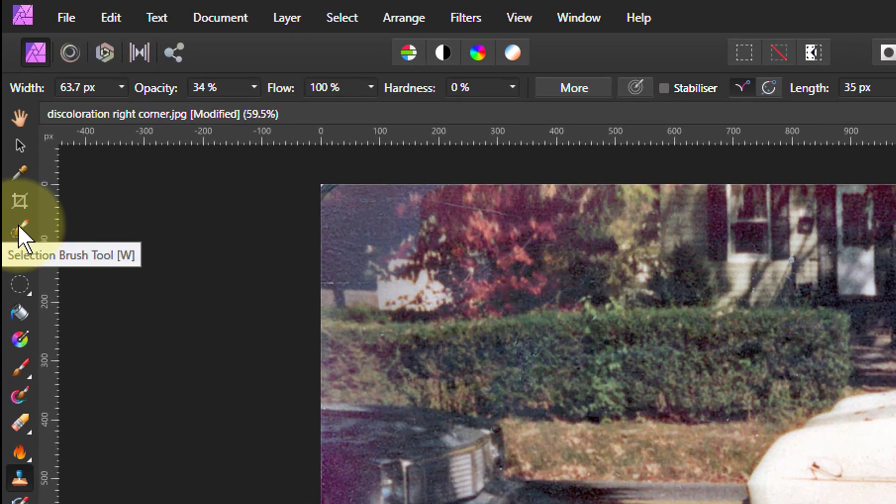
Select the white car's roof behind the man with the Selection Brush and refine it with matte edges, output as a selection.
{"action": "left_click", "coordinate": [20, 228]}
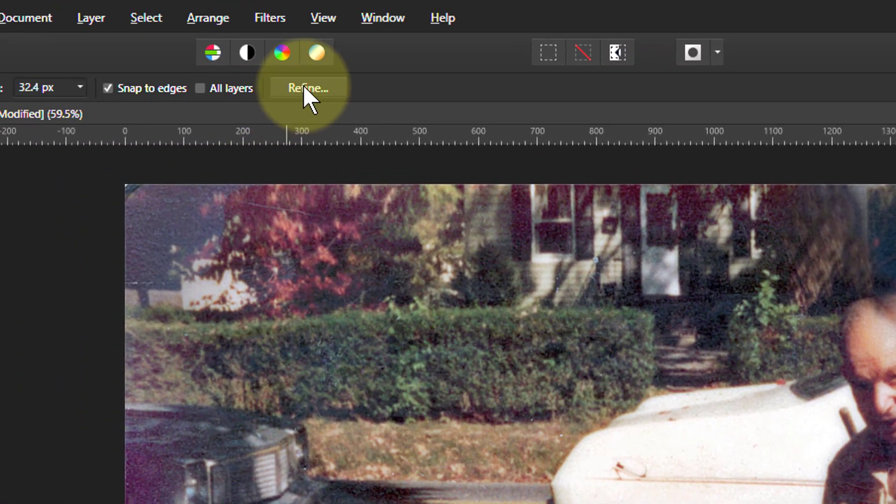
{"action": "left_click", "coordinate": [279, 71]}
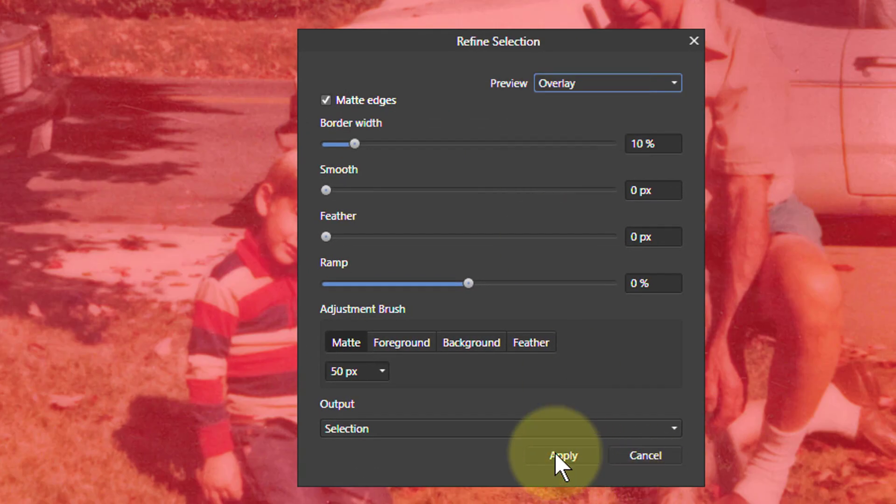
{"action": "left_click", "coordinate": [561, 457]}
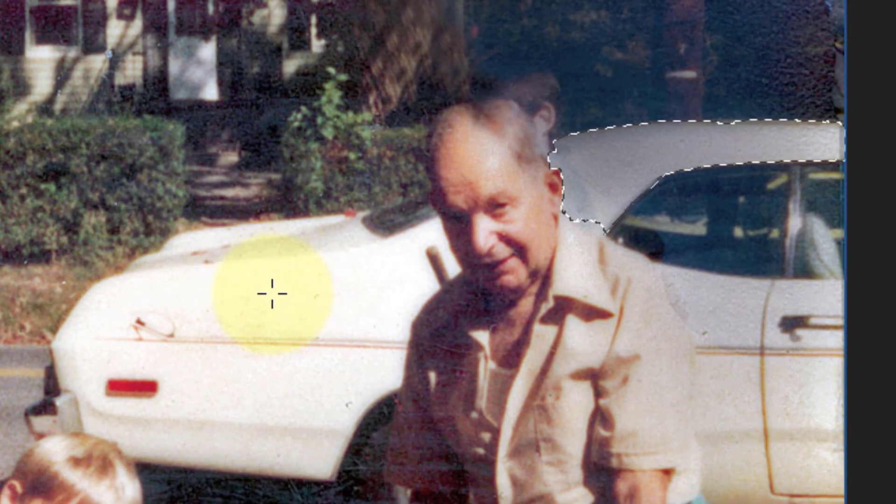
{"action": "left_click_drag", "start_coordinate": [272, 294], "coordinate": [841, 287]}
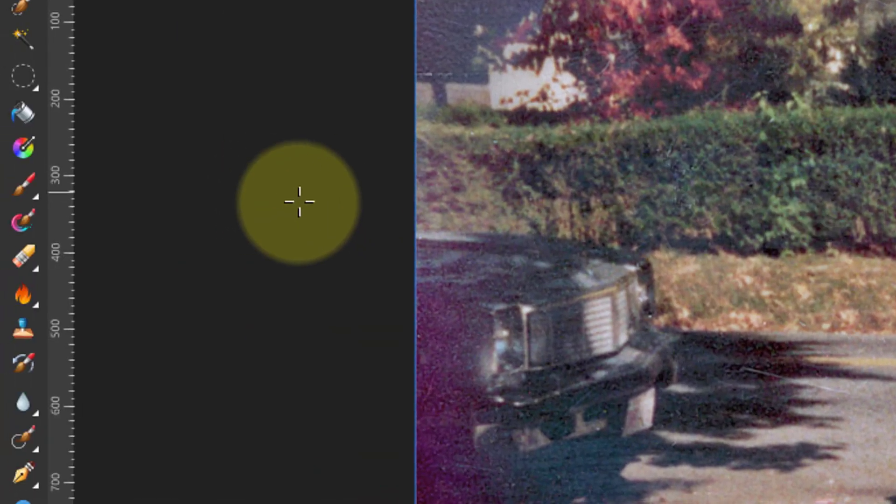
Paint the discoloured roof and side of the white car behind the man white with the Paint Brush.
{"action": "left_click", "coordinate": [25, 186]}
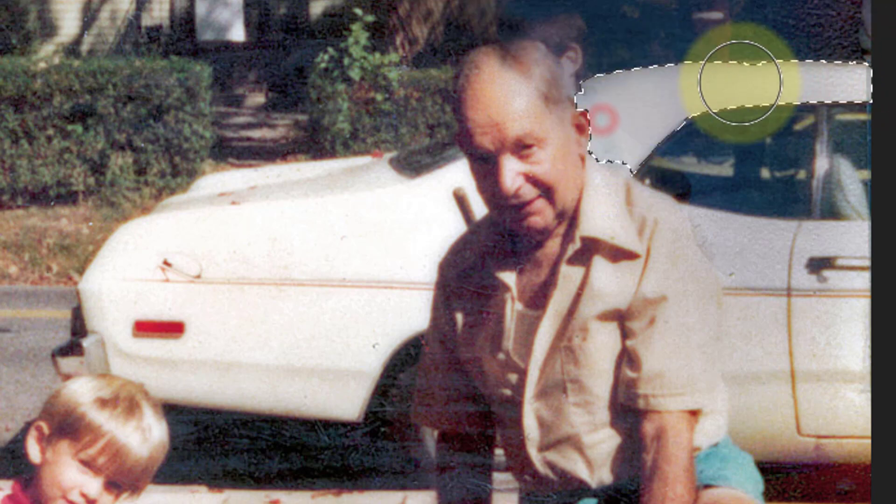
{"action": "left_click", "coordinate": [615, 142]}
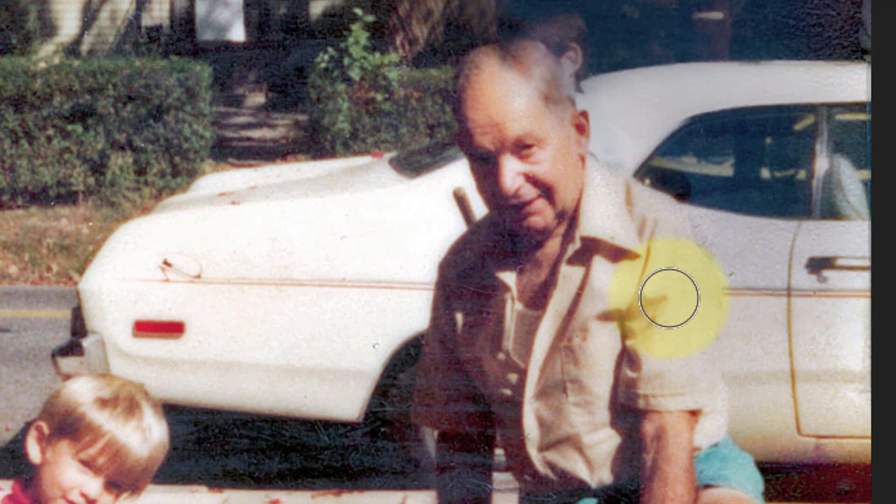
{"action": "left_click", "coordinate": [747, 246]}
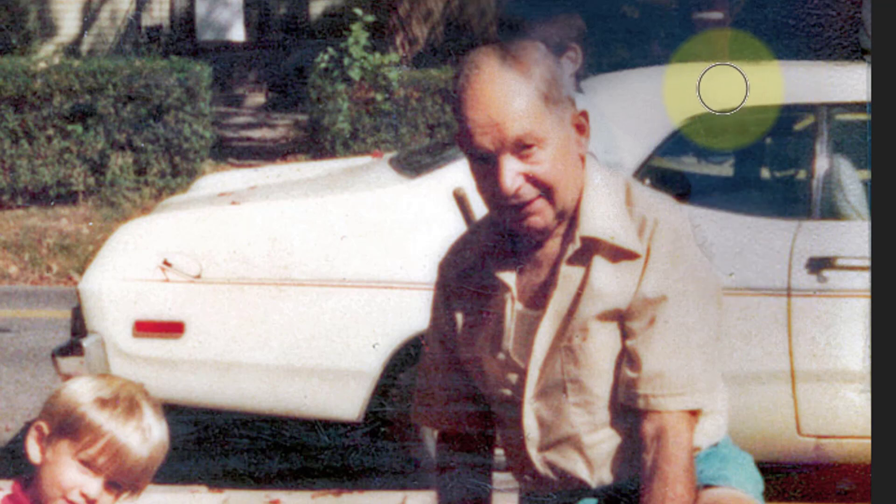
{"action": "left_click", "coordinate": [764, 72]}
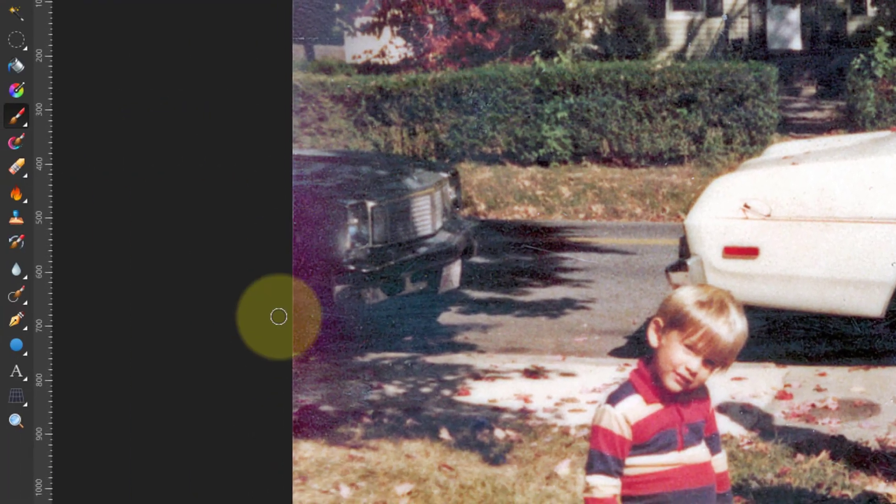
Darken the purple discoloration along the photo's left edge with the Burn Brush at 291.9 px width and 100 % opacity.
{"action": "left_click", "coordinate": [14, 190]}
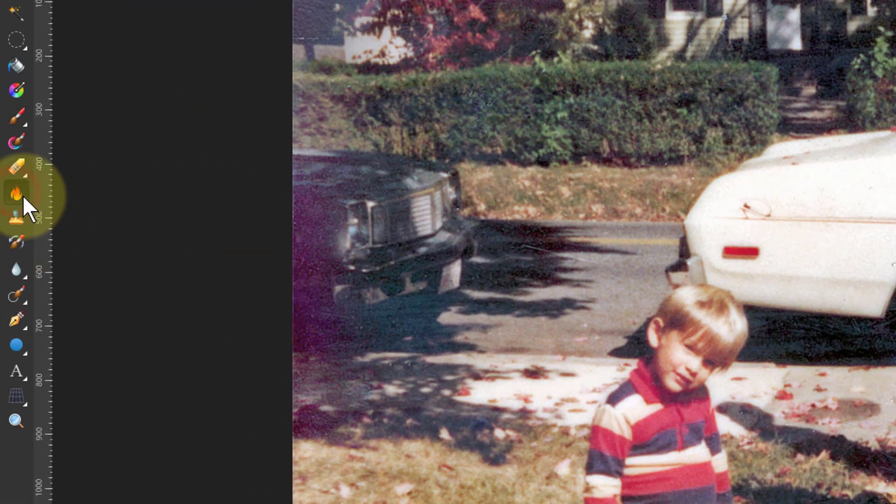
{"action": "mouse_move", "coordinate": [311, 347]}
{"action": "left_mouse_down"}
{"action": "mouse_move", "coordinate": [308, 372]}
{"action": "mouse_move", "coordinate": [301, 239]}
{"action": "mouse_move", "coordinate": [306, 354]}
{"action": "mouse_move", "coordinate": [299, 261]}
{"action": "mouse_move", "coordinate": [306, 228]}
{"action": "mouse_move", "coordinate": [302, 288]}
{"action": "mouse_move", "coordinate": [298, 229]}
{"action": "mouse_move", "coordinate": [328, 335]}
{"action": "mouse_move", "coordinate": [299, 387]}
{"action": "mouse_move", "coordinate": [310, 422]}
{"action": "mouse_move", "coordinate": [324, 417]}
{"action": "mouse_move", "coordinate": [241, 415]}
{"action": "mouse_move", "coordinate": [321, 416]}
{"action": "mouse_move", "coordinate": [304, 396]}
{"action": "left_mouse_up"}
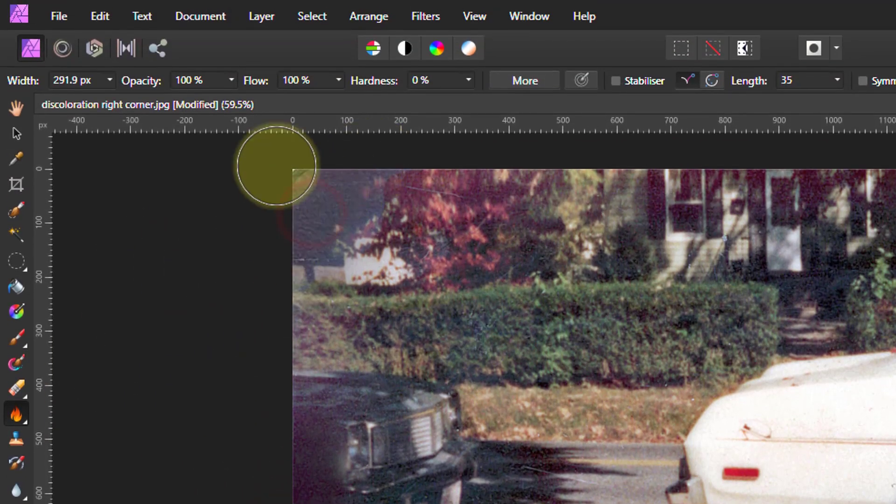
{"action": "mouse_move", "coordinate": [274, 153]}
{"action": "left_mouse_down"}
{"action": "mouse_move", "coordinate": [366, 156]}
{"action": "mouse_move", "coordinate": [304, 211]}
{"action": "mouse_move", "coordinate": [277, 175]}
{"action": "mouse_move", "coordinate": [265, 462]}
{"action": "left_mouse_up"}
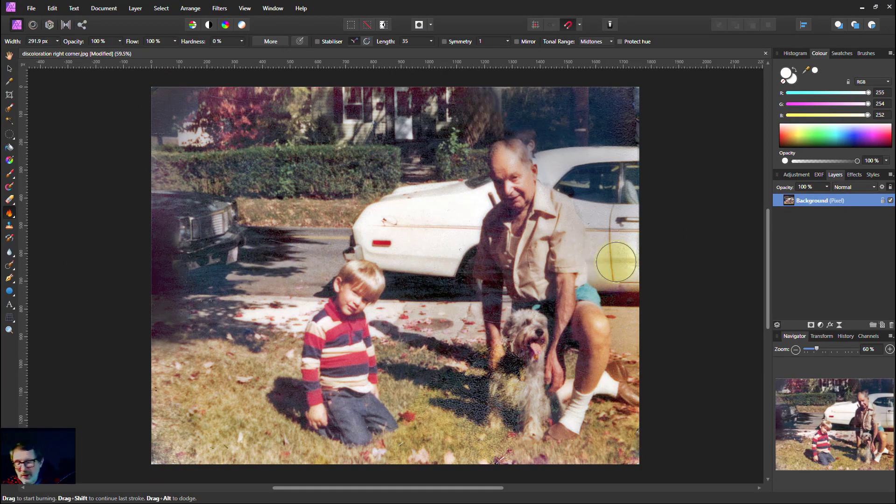
Add a live Denoise filter to the Background layer with Extreme luminance denoise at 571 %.
{"action": "scroll", "coordinate": [606, 233], "scroll_direction": "up", "scroll_amount": 6}
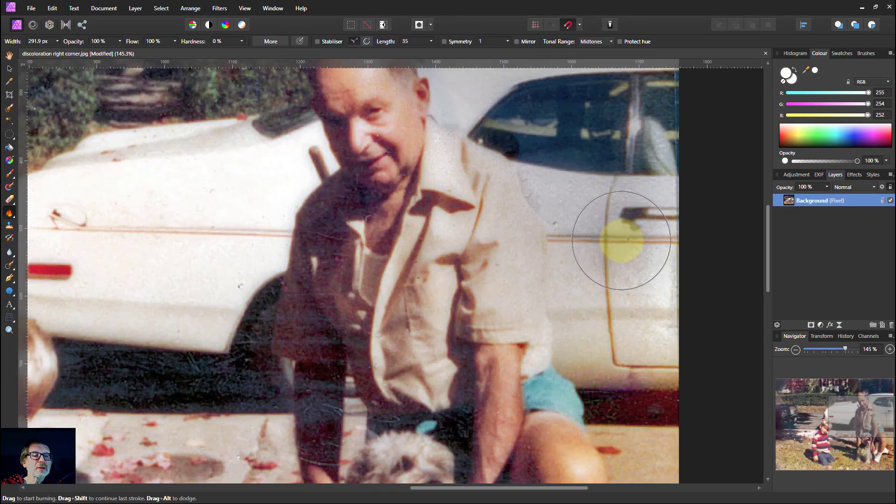
{"action": "scroll", "coordinate": [566, 280], "scroll_direction": "up", "scroll_amount": 2}
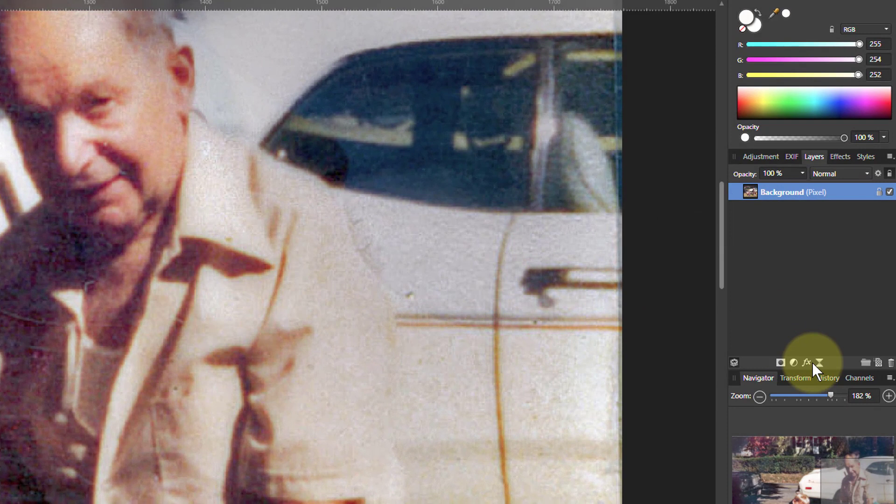
{"action": "left_click", "coordinate": [819, 363]}
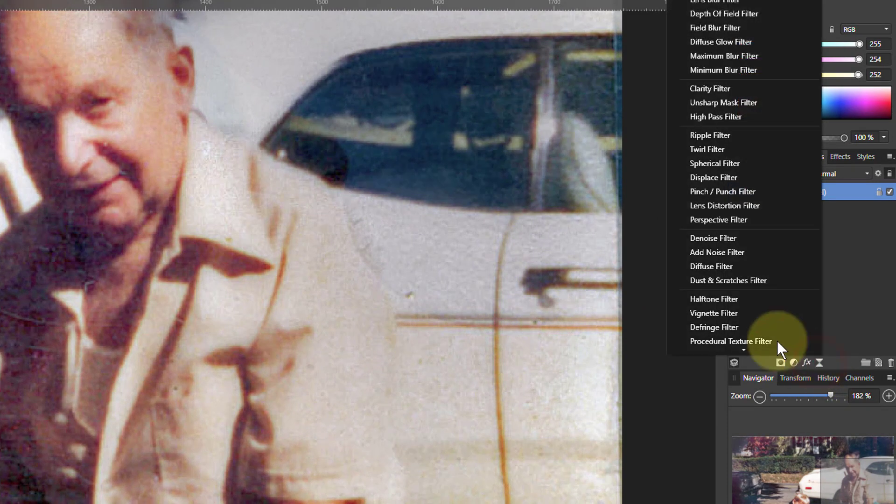
{"action": "left_click", "coordinate": [714, 238]}
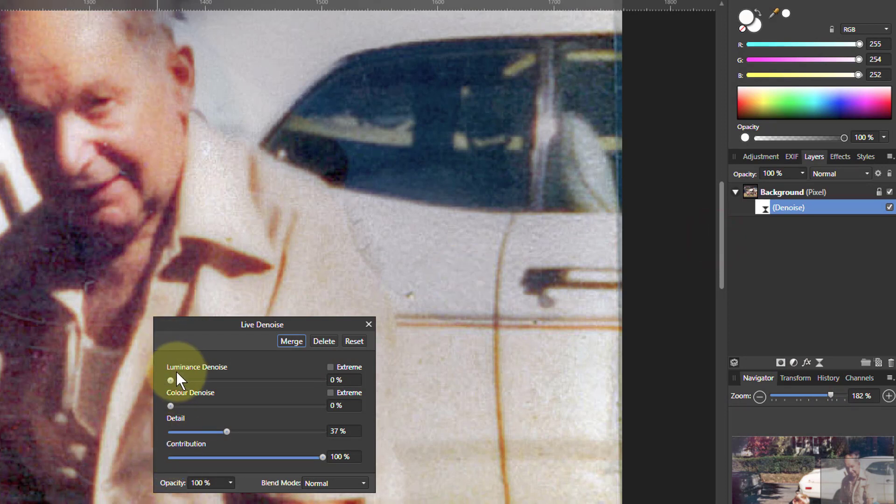
{"action": "left_click_drag", "start_coordinate": [171, 380], "coordinate": [289, 379]}
{"action": "left_click", "coordinate": [510, 314]}
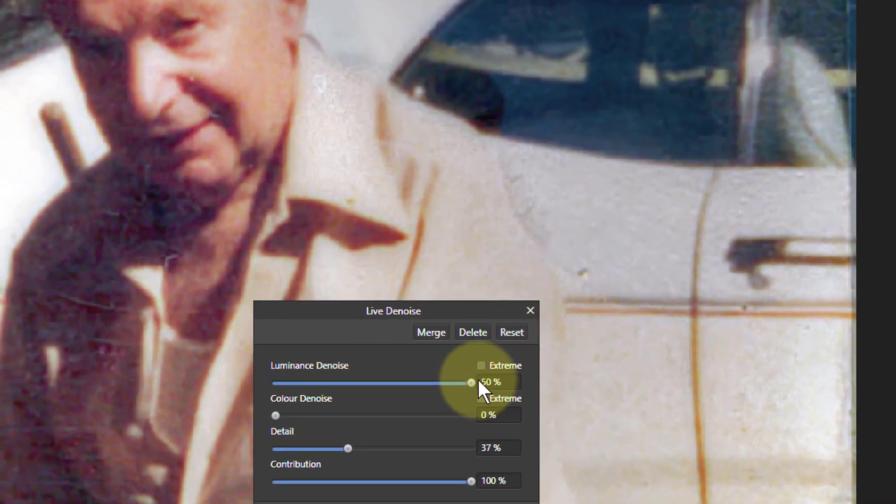
{"action": "left_click", "coordinate": [481, 365]}
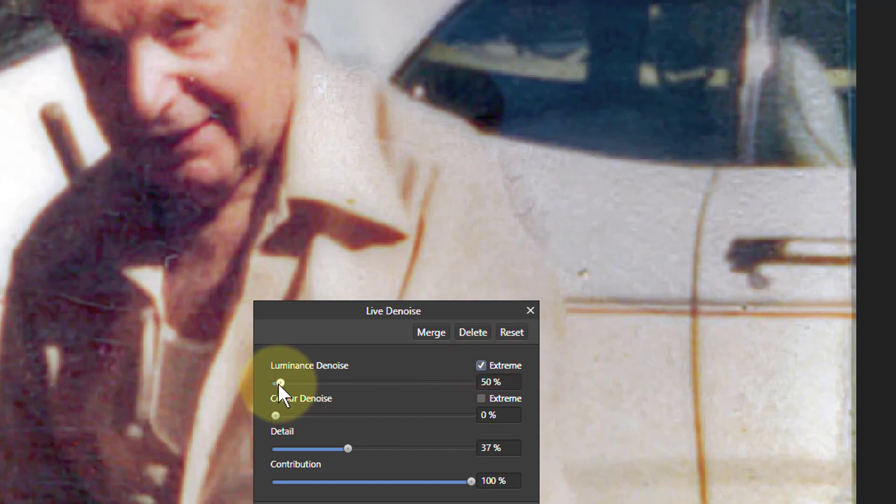
{"action": "left_click_drag", "start_coordinate": [279, 384], "coordinate": [331, 397]}
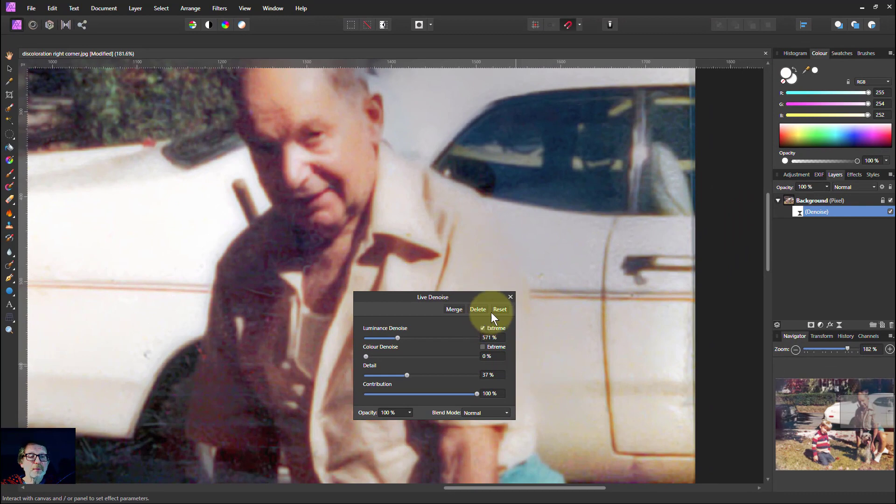
{"action": "left_click", "coordinate": [510, 298]}
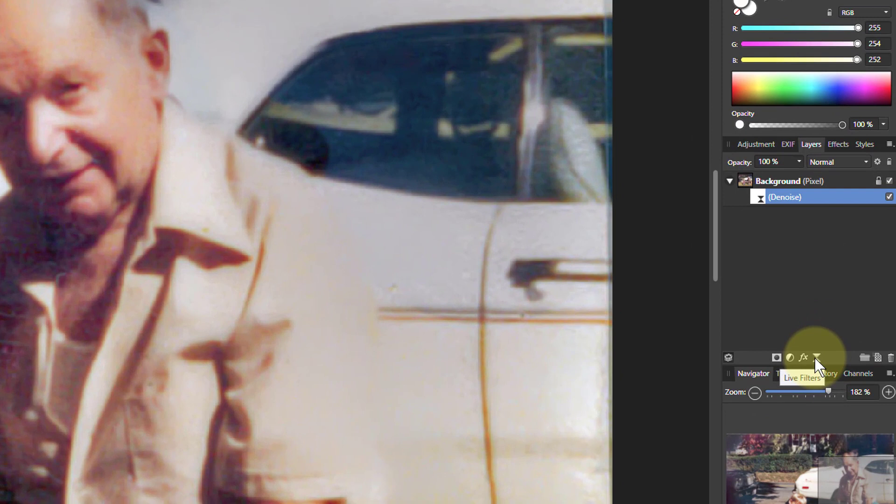
Add a live Unsharp Mask filter to the Background layer with a radius of 4.8 px.
{"action": "left_click", "coordinate": [815, 357]}
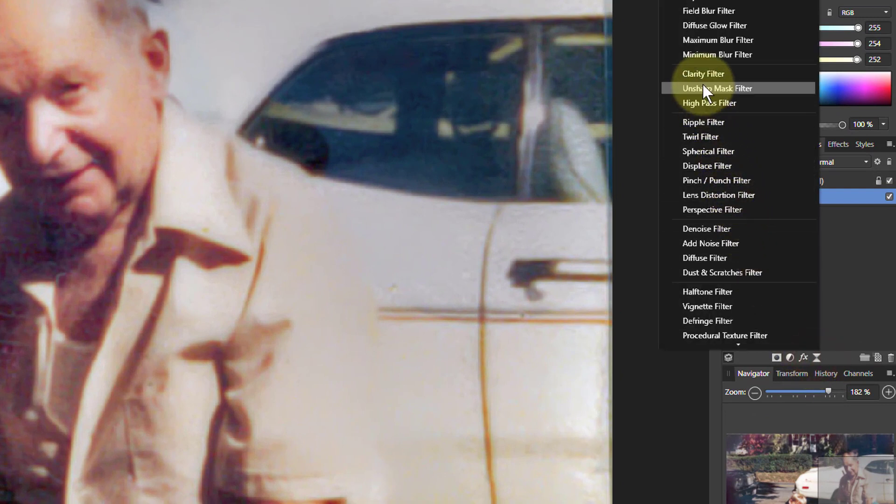
{"action": "left_click", "coordinate": [843, 195]}
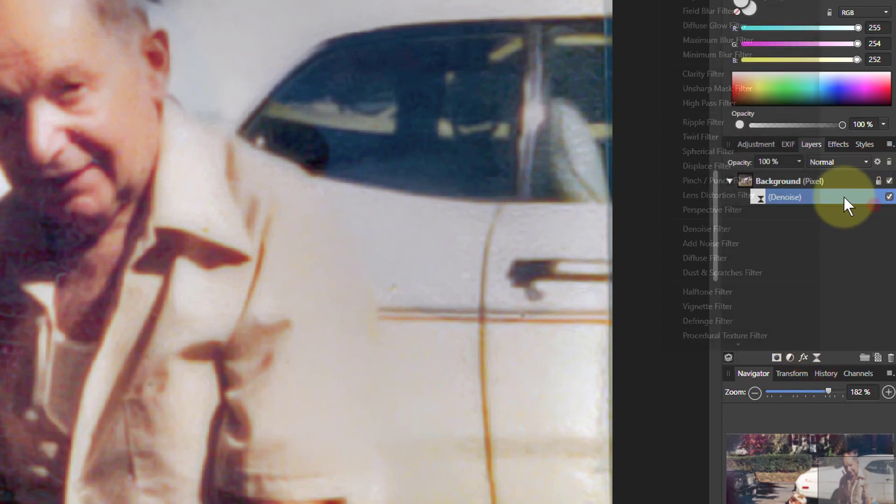
{"action": "left_click", "coordinate": [748, 181]}
{"action": "left_click", "coordinate": [816, 357]}
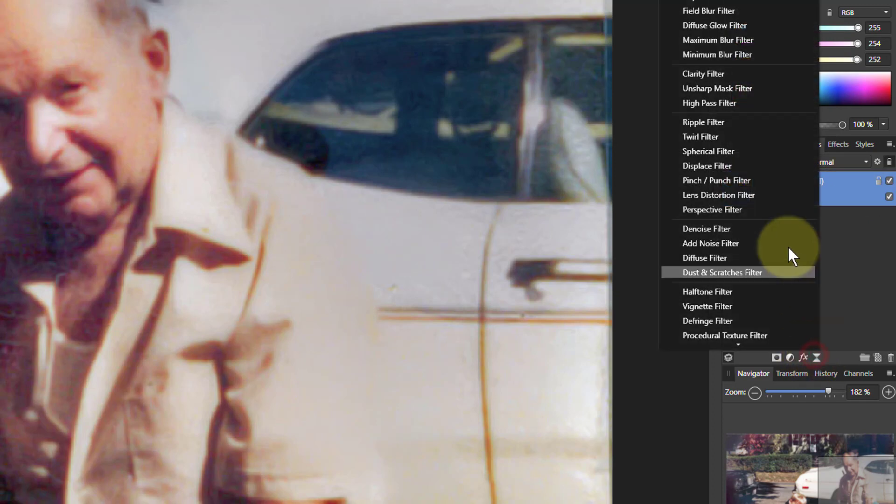
{"action": "left_click", "coordinate": [698, 88]}
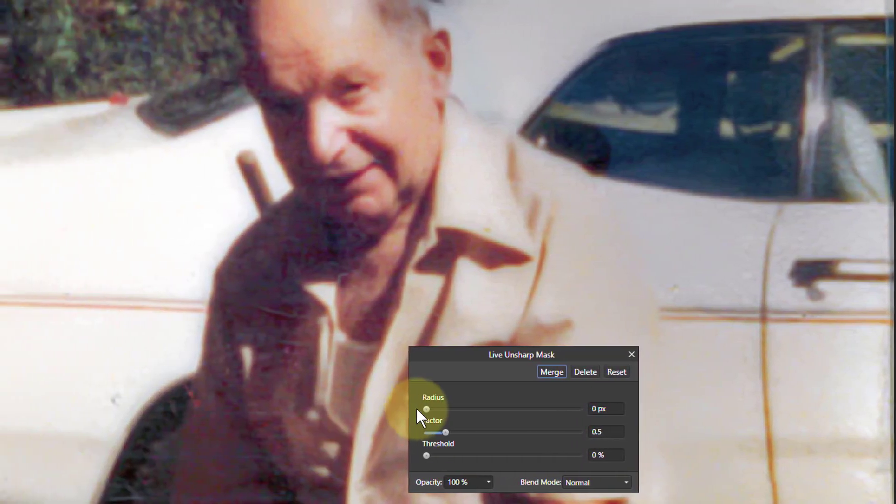
{"action": "left_click_drag", "start_coordinate": [416, 410], "coordinate": [480, 411]}
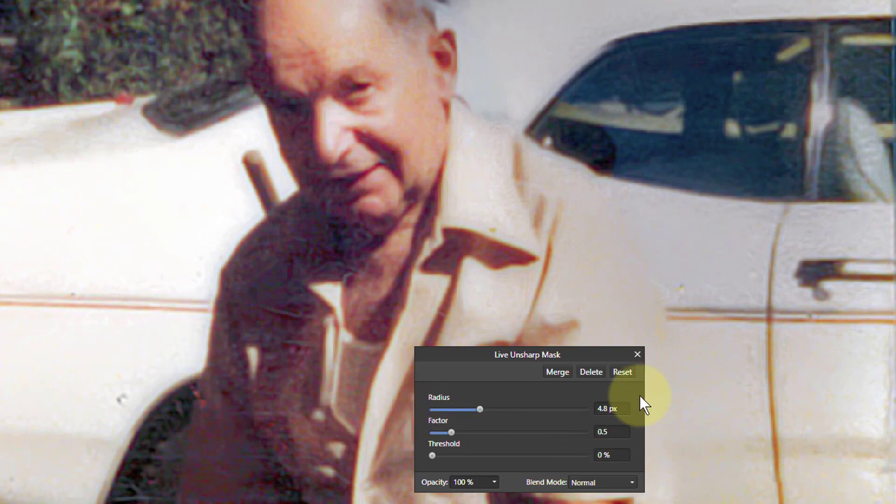
{"action": "left_click", "coordinate": [635, 356]}
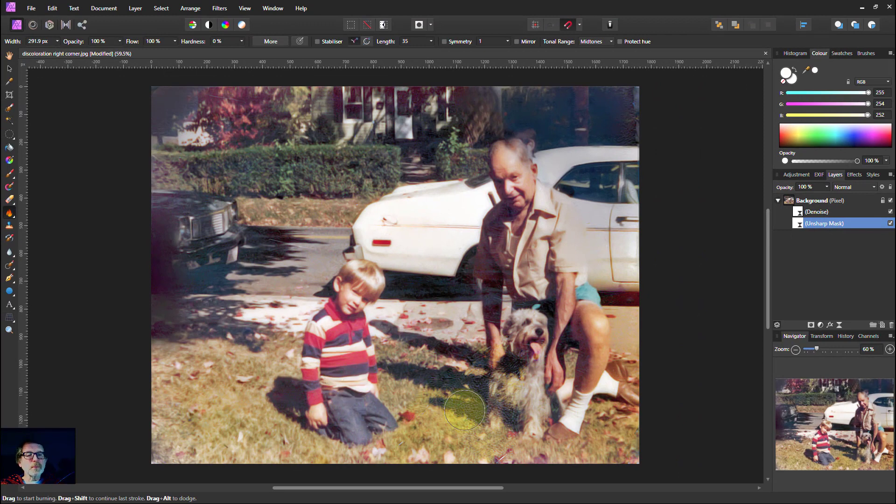
Add a Colour Balance adjustment to the Background layer with midtones at Cyan/Red -50 %, Magenta/Green -26 % and Yellow/Blue -18 %.
{"action": "left_click", "coordinate": [791, 200]}
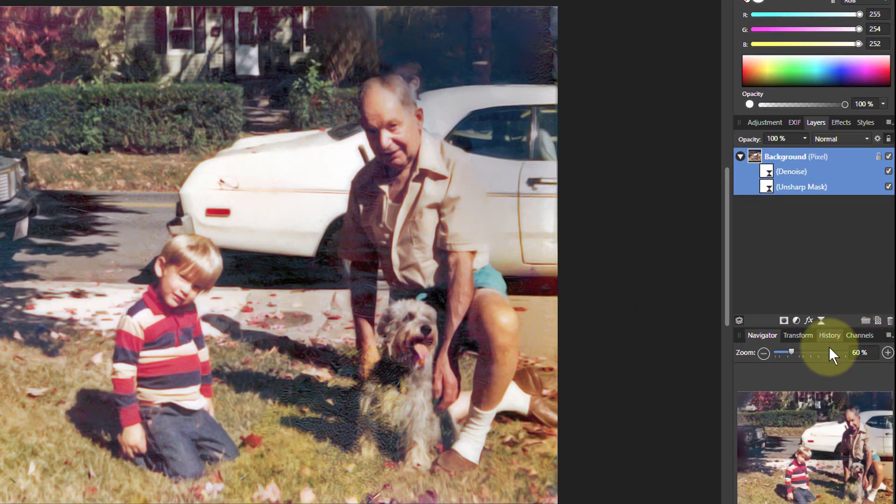
{"action": "left_click", "coordinate": [795, 320]}
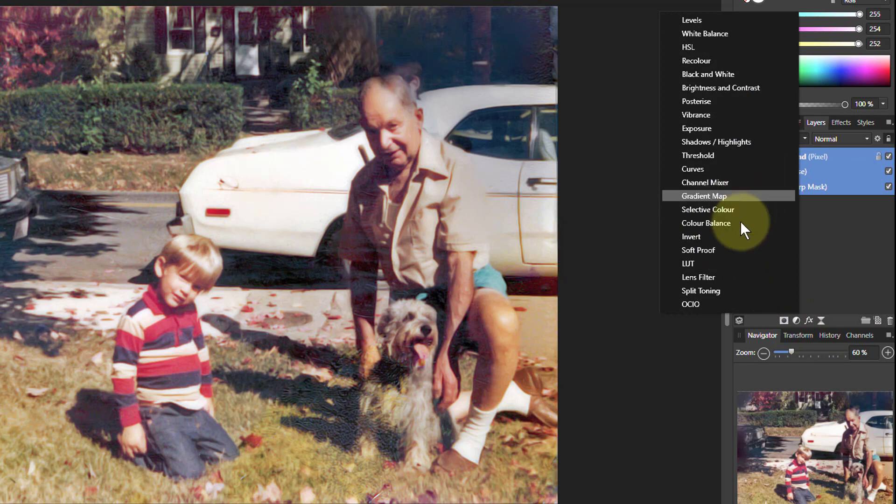
{"action": "left_click", "coordinate": [723, 223]}
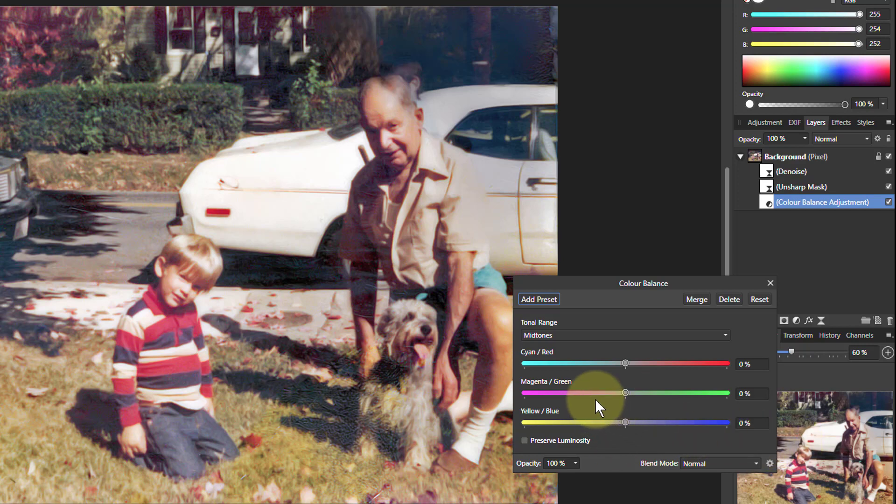
{"action": "left_click_drag", "start_coordinate": [625, 364], "coordinate": [564, 363]}
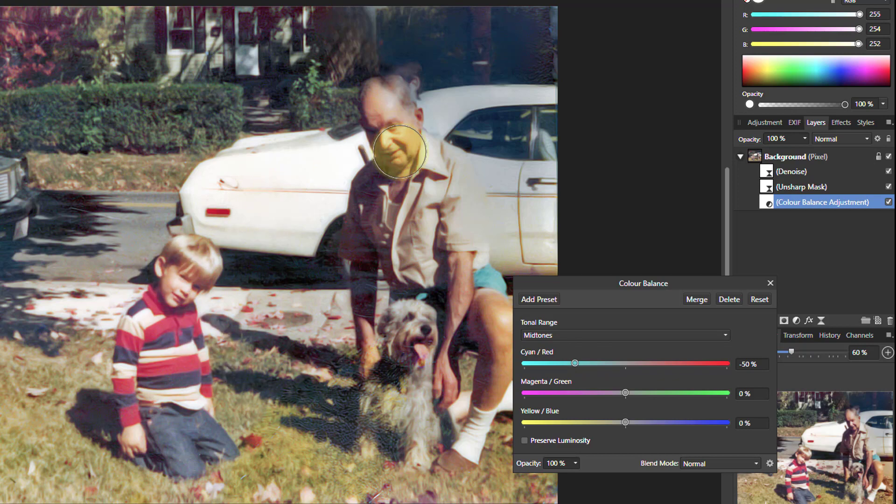
{"action": "left_click_drag", "start_coordinate": [618, 392], "coordinate": [598, 394]}
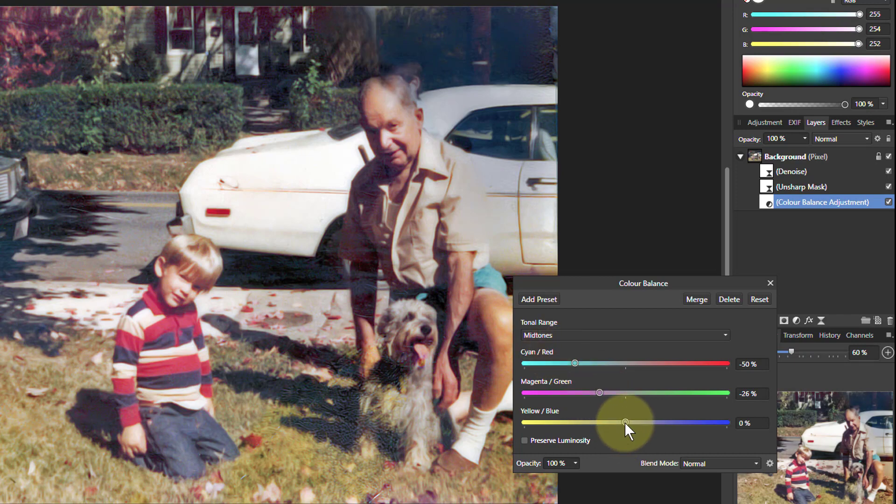
{"action": "mouse_move", "coordinate": [625, 423]}
{"action": "left_mouse_down"}
{"action": "mouse_move", "coordinate": [640, 424]}
{"action": "mouse_move", "coordinate": [607, 424]}
{"action": "left_mouse_up"}
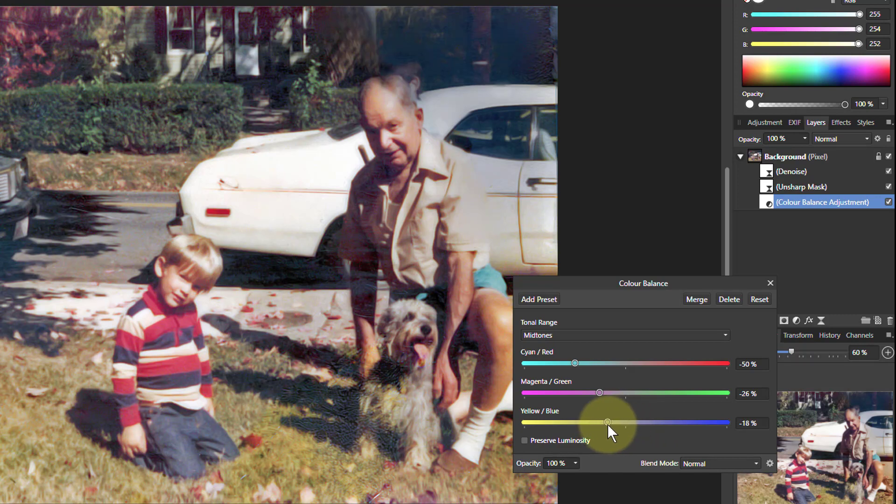
Set the Colour Balance adjustment's shadows to Yellow/Blue 17 % and close its settings.
{"action": "left_click", "coordinate": [586, 335]}
{"action": "left_click", "coordinate": [534, 351]}
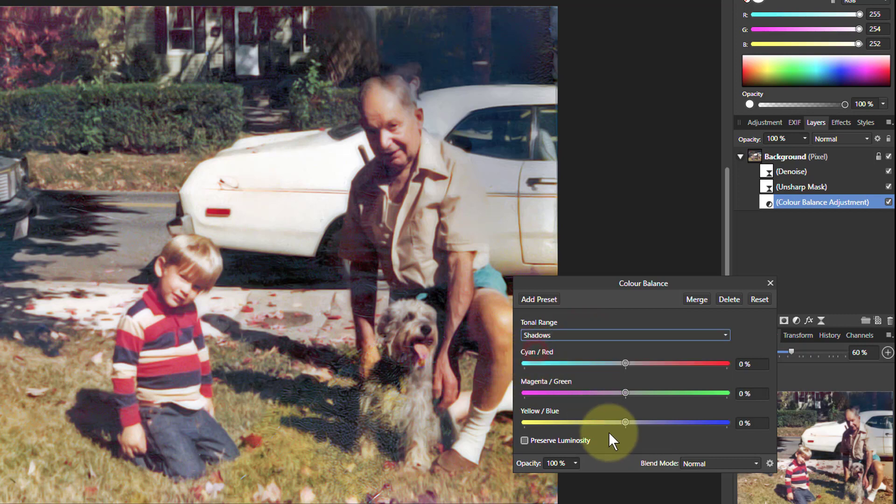
{"action": "left_click_drag", "start_coordinate": [627, 420], "coordinate": [642, 430]}
{"action": "left_click", "coordinate": [770, 272]}
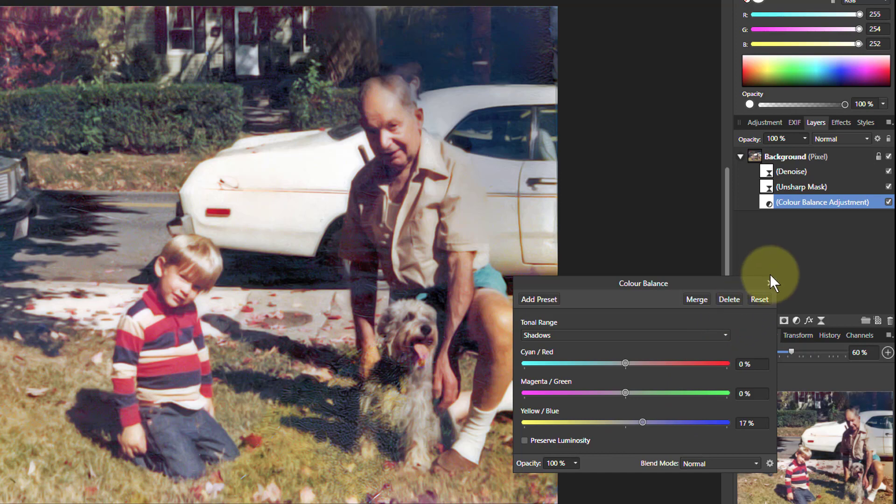
{"action": "left_click", "coordinate": [767, 279]}
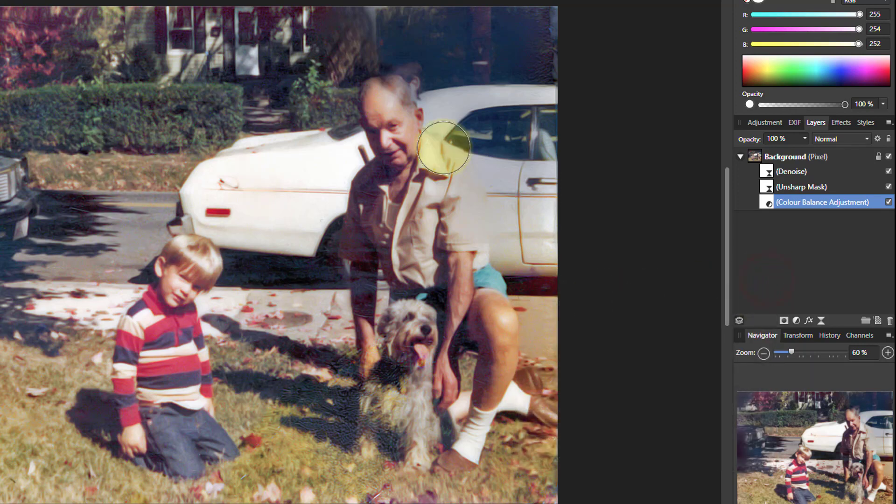